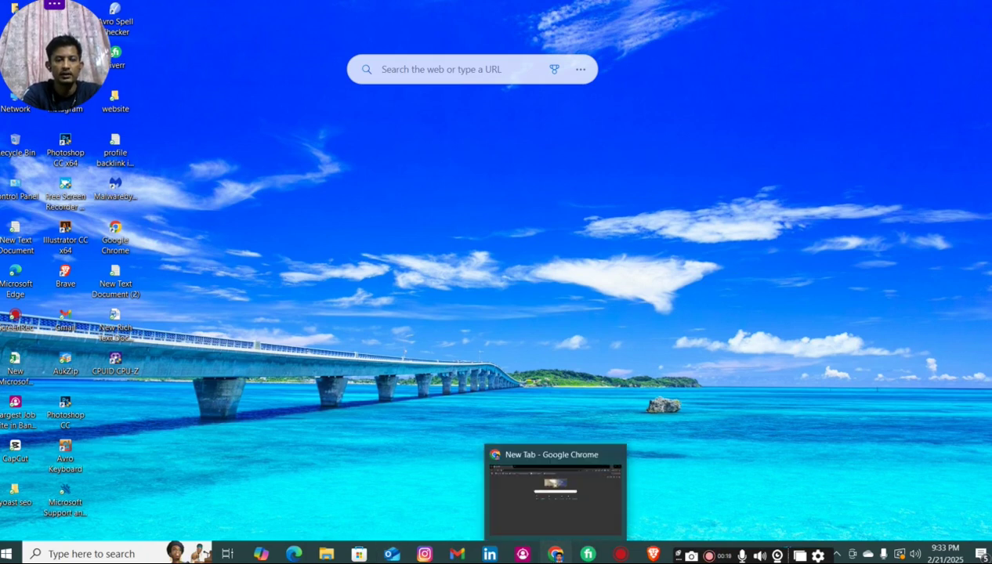
# Open Chrome and go to the Chrome Web Store by looking up "google web store".
pyautogui.click(556, 554)
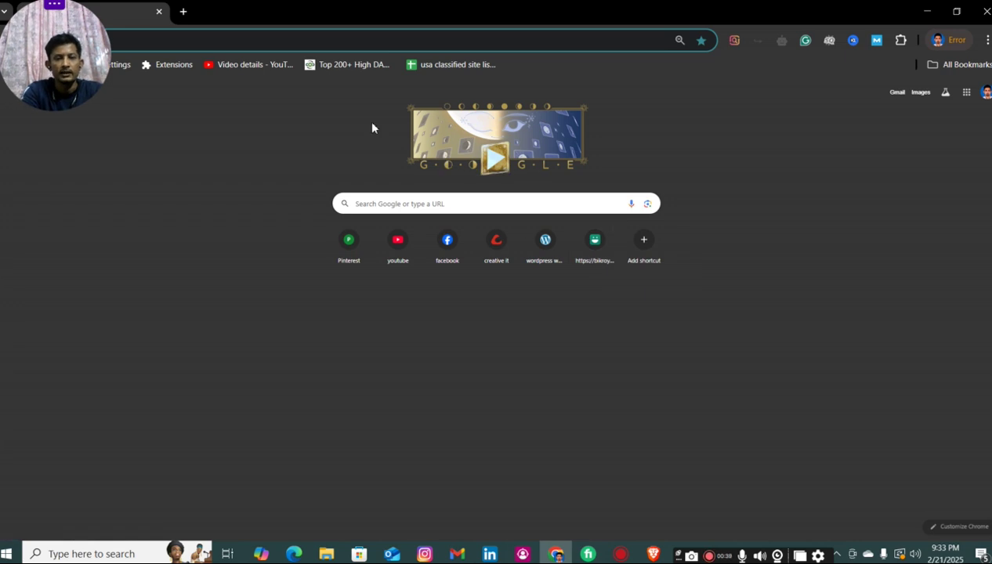
pyautogui.click(404, 204)
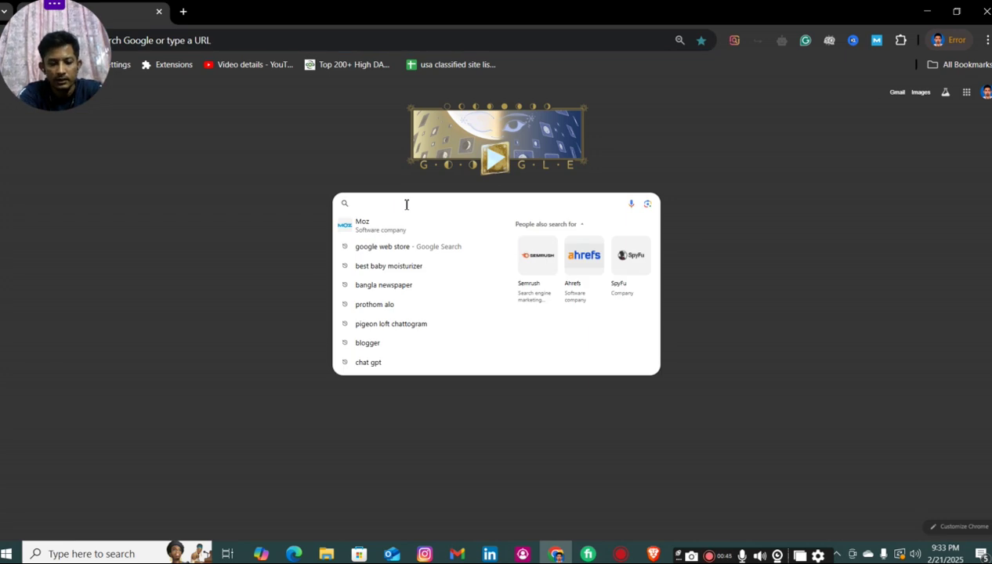
pyautogui.write('goo')
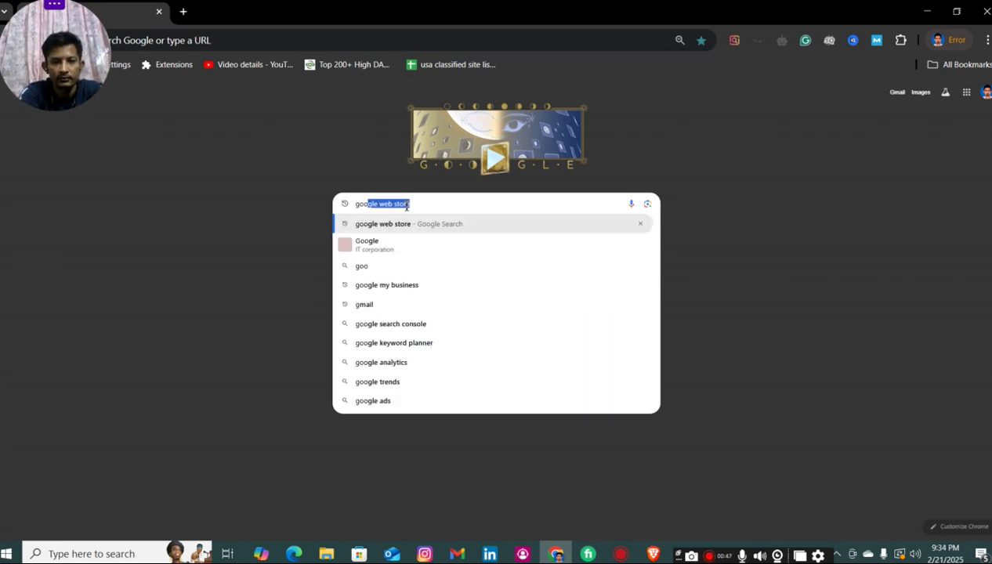
pyautogui.write('gle w')
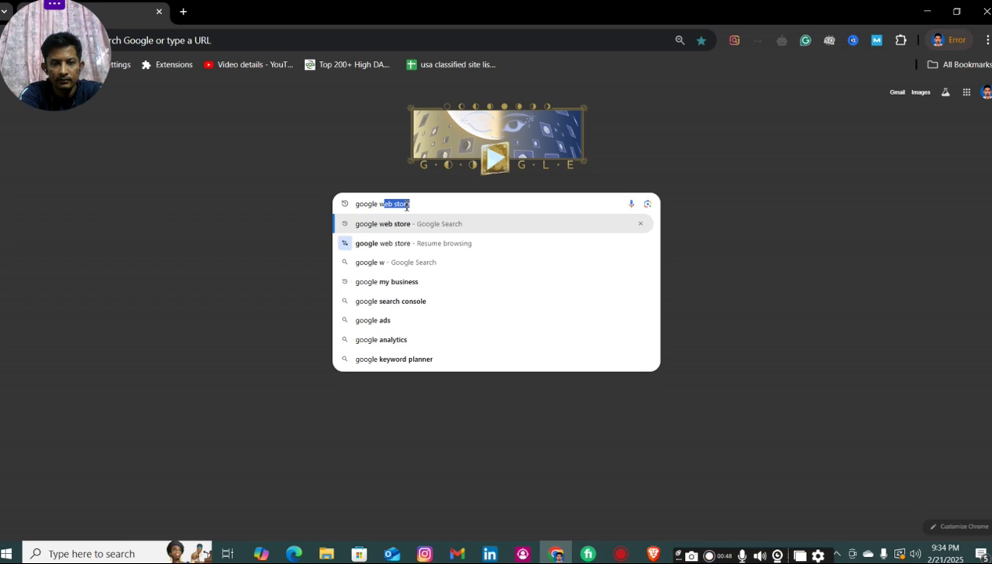
pyautogui.write('eb store')
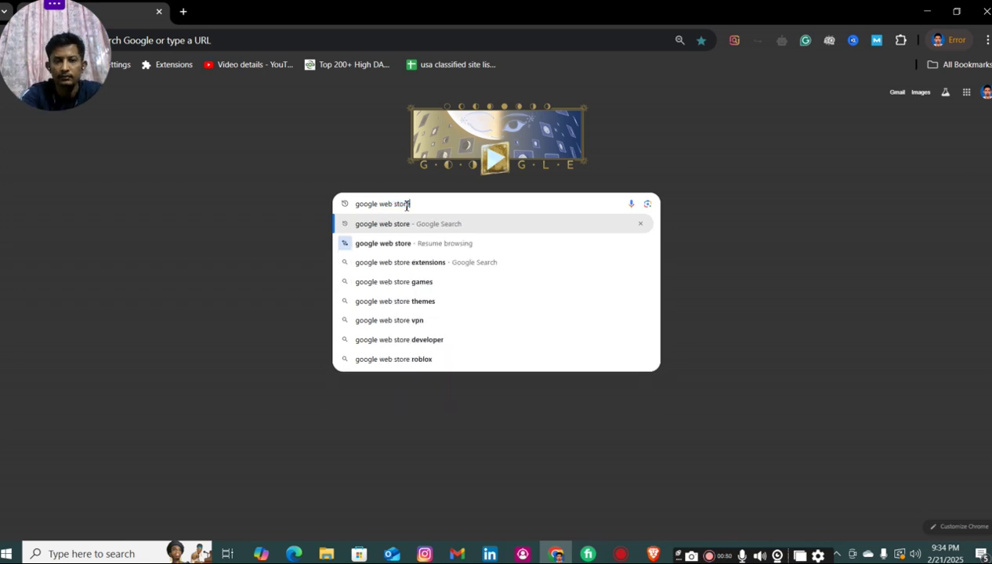
pyautogui.press('Return')
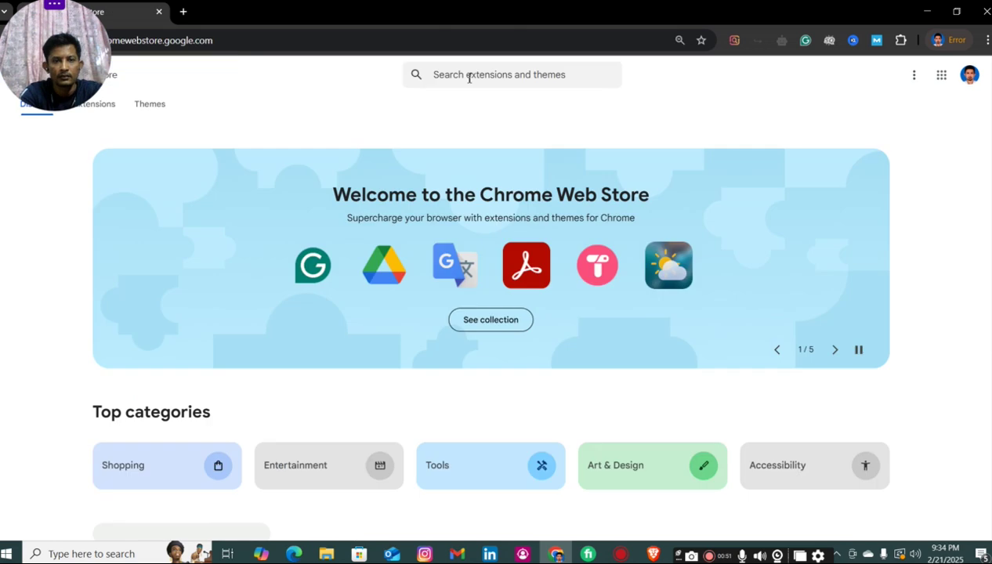
# Search the store for "mozbar" and open the MozBar extension's page.
pyautogui.click(468, 76)
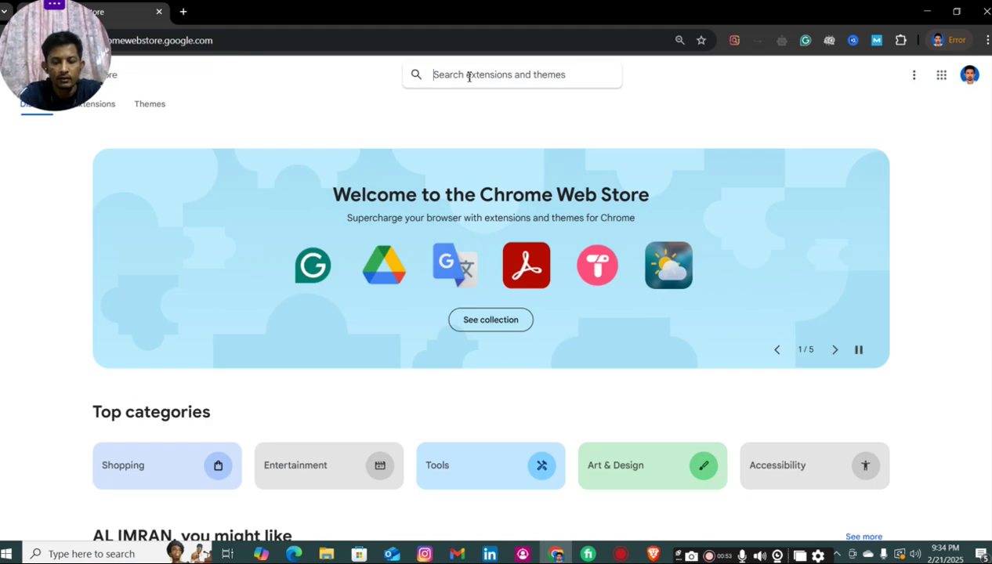
pyautogui.write('mozar')
pyautogui.press('Return')
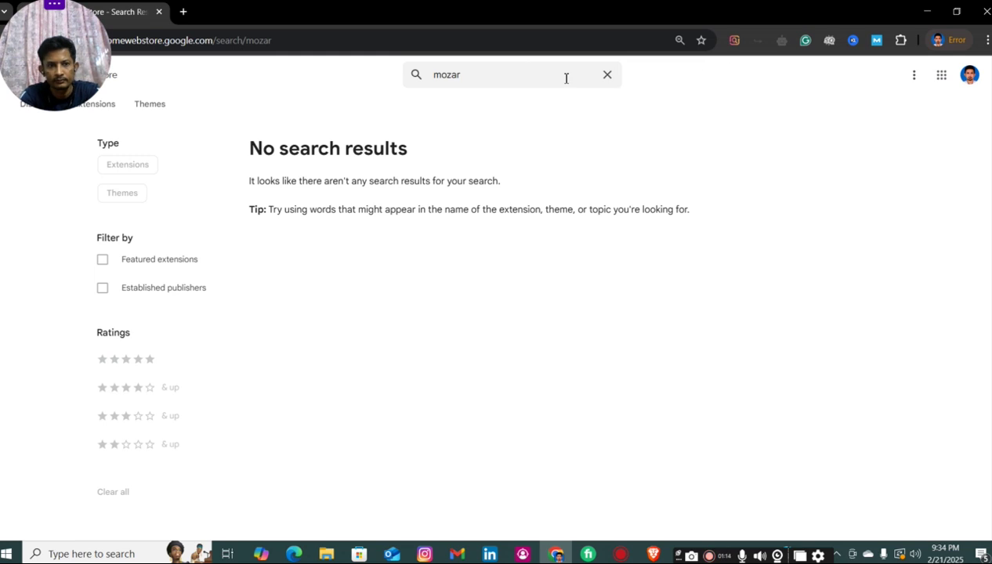
pyautogui.click(526, 81)
pyautogui.press('BackSpace')
pyautogui.press('BackSpace')
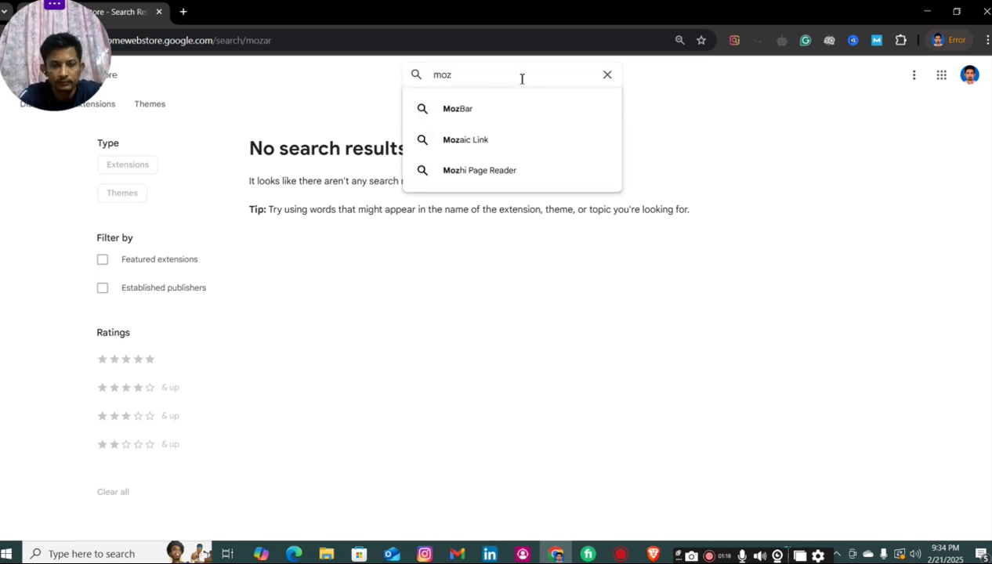
pyautogui.write('bar')
pyautogui.press('Return')
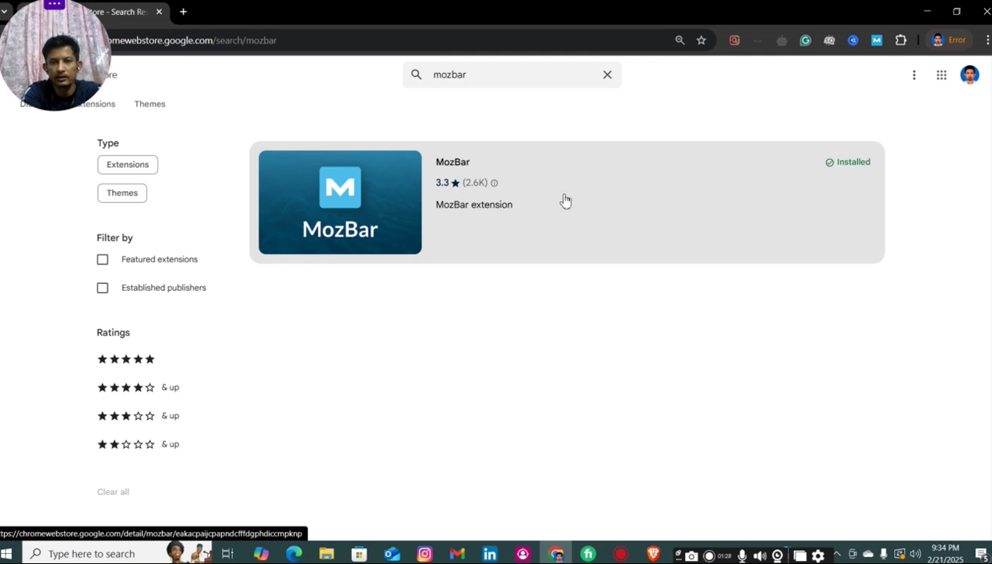
pyautogui.click(476, 166)
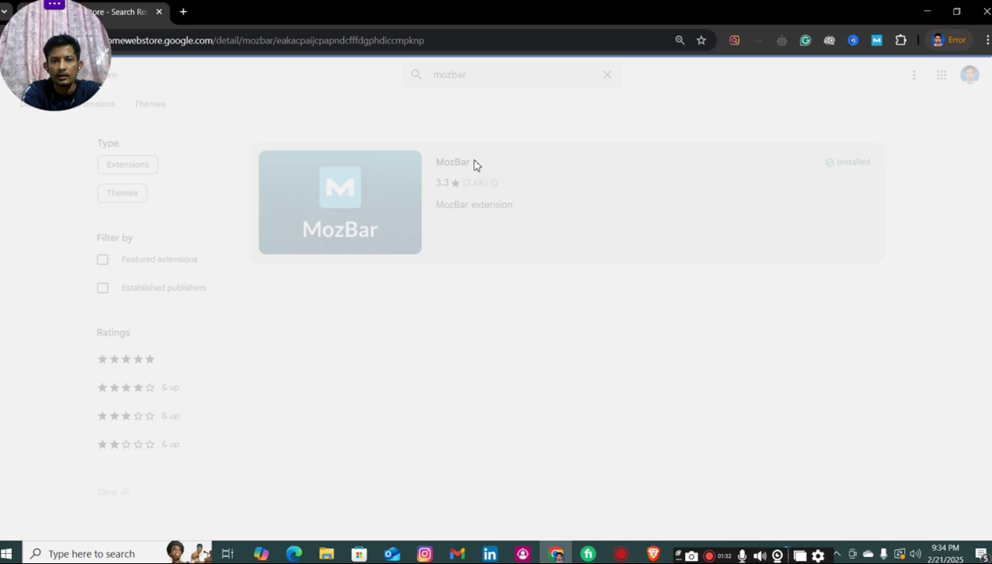
# Remove the installed MozBar extension from Chrome and add it again from its store page.
pyautogui.click(771, 155)
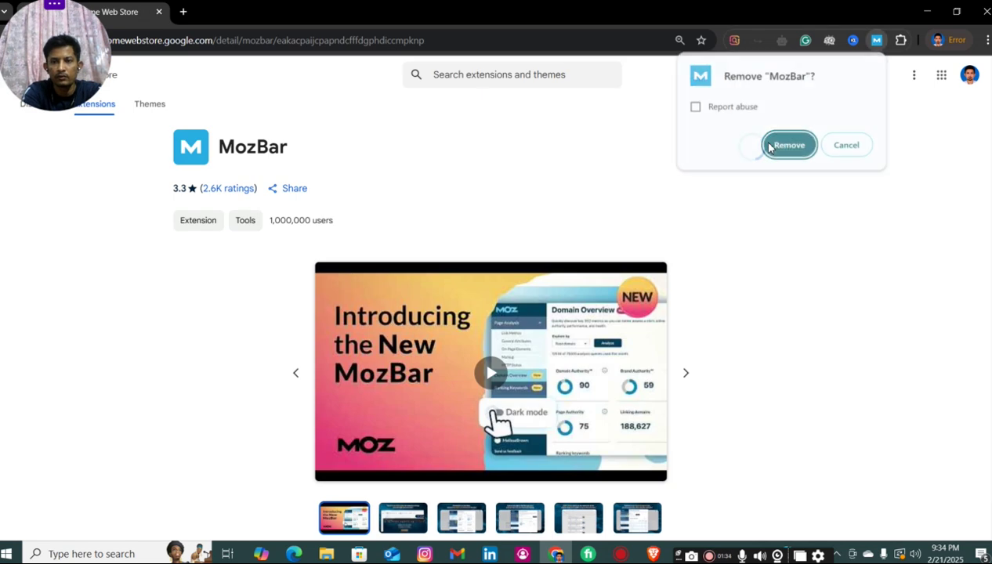
pyautogui.click(788, 146)
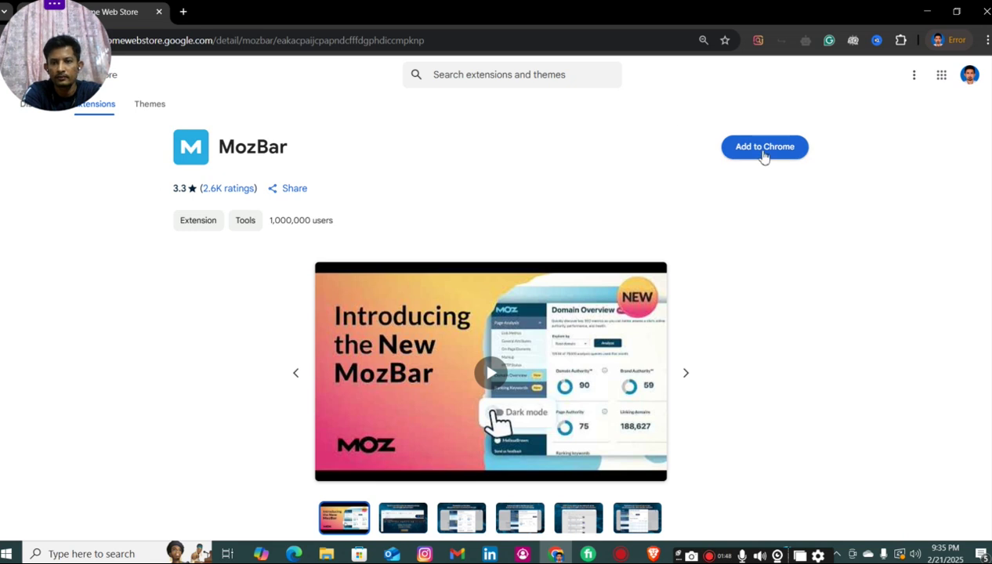
pyautogui.click(762, 149)
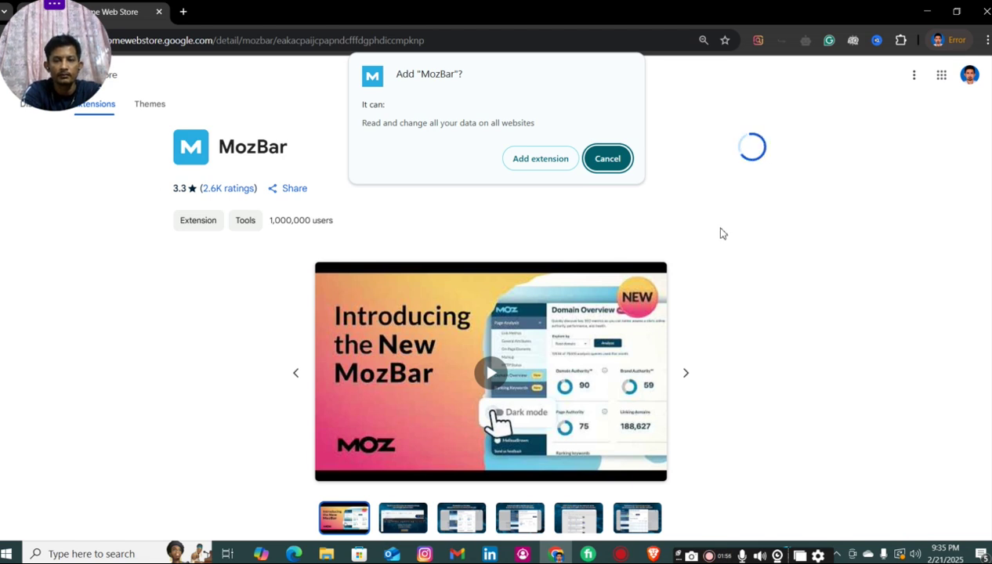
pyautogui.click(538, 161)
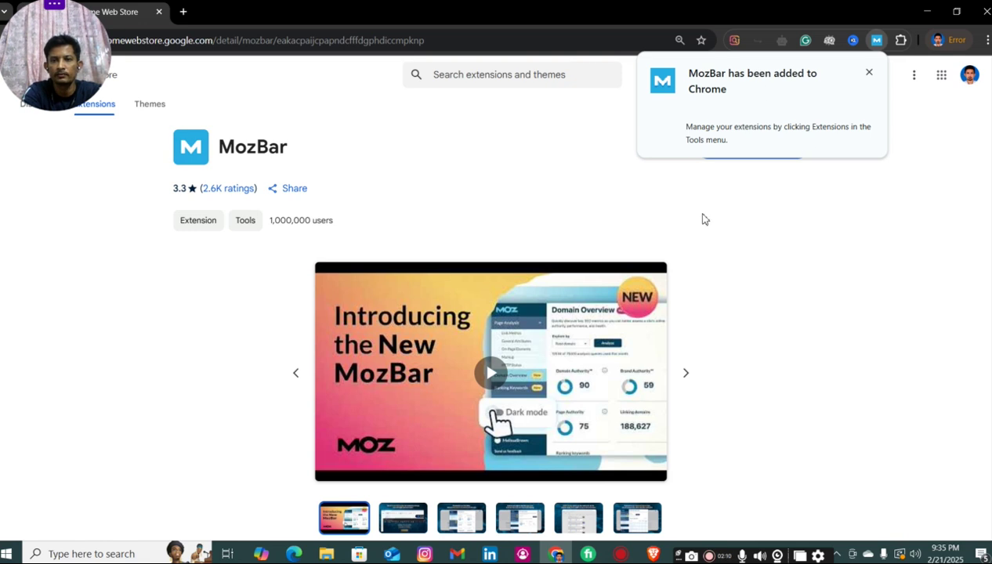
pyautogui.click(719, 223)
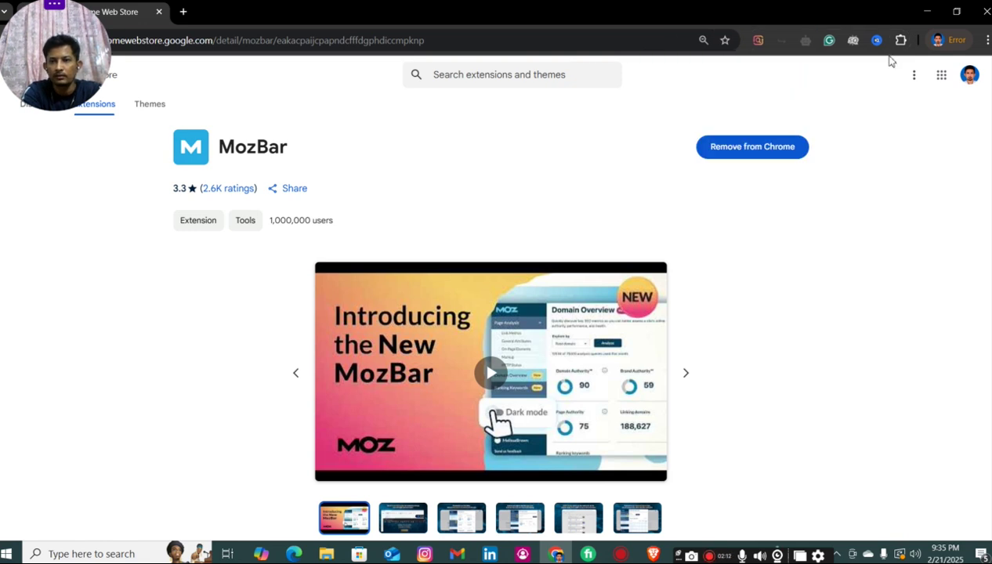
# Pin the MozBar extension to the browser toolbar.
pyautogui.click(900, 40)
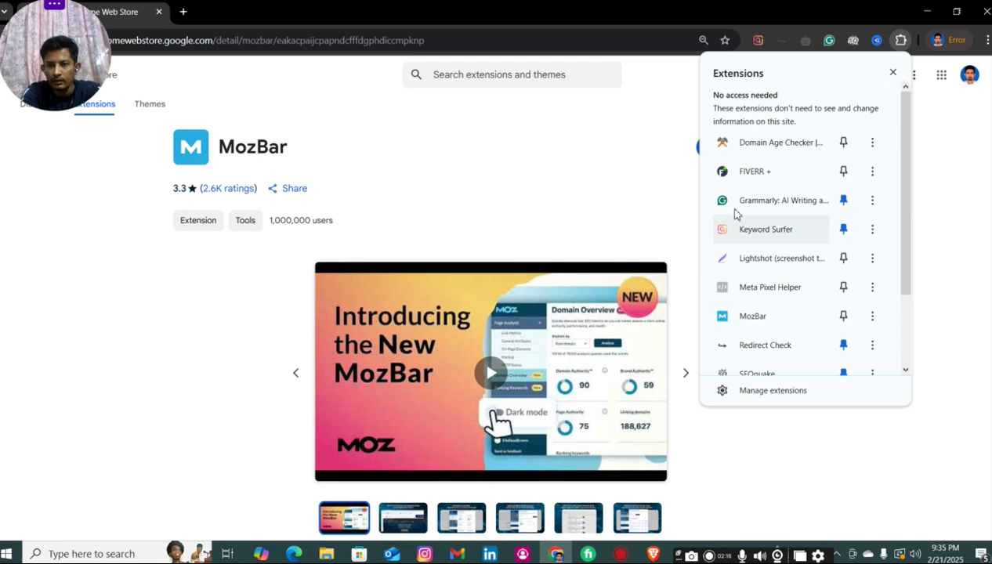
pyautogui.scroll(-1, 909, 193)
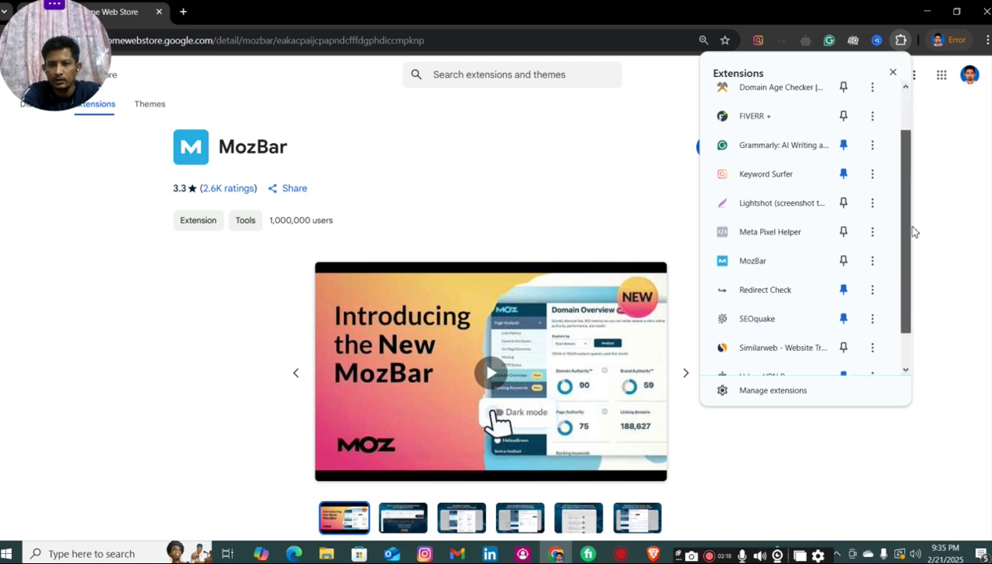
pyautogui.scroll(-3, 911, 205)
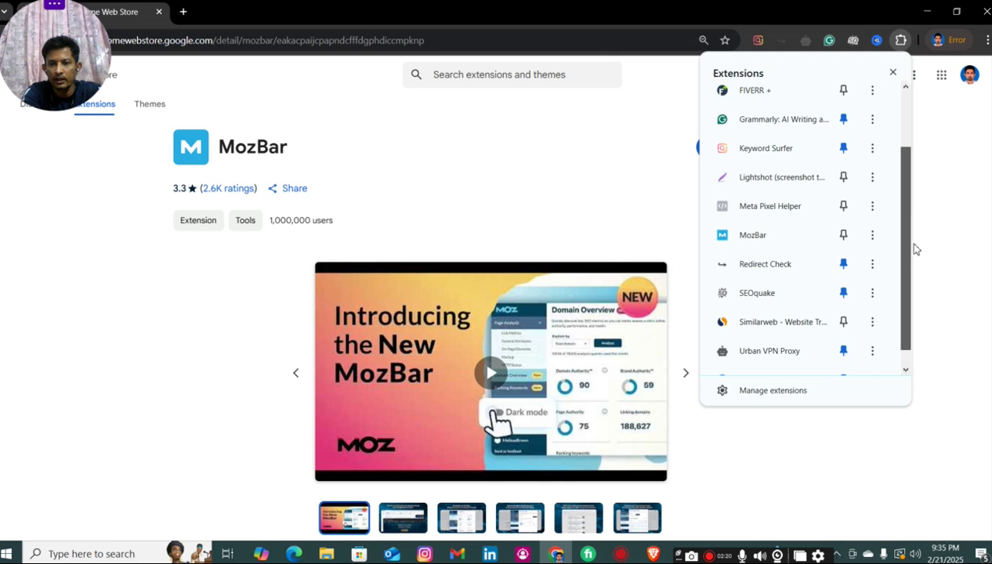
pyautogui.click(843, 235)
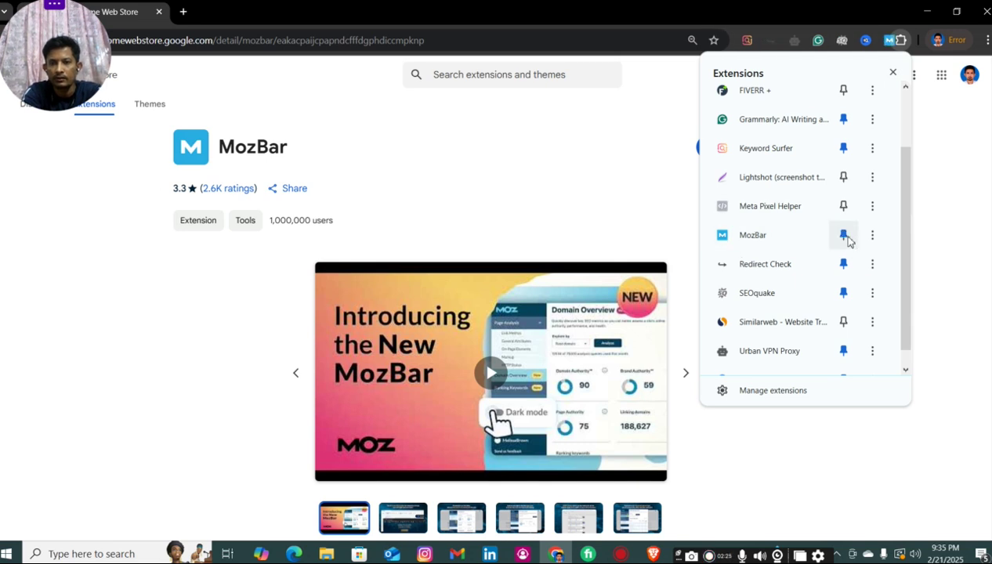
# Search Google for "best baby moisturizer" in a new tab.
pyautogui.click(183, 11)
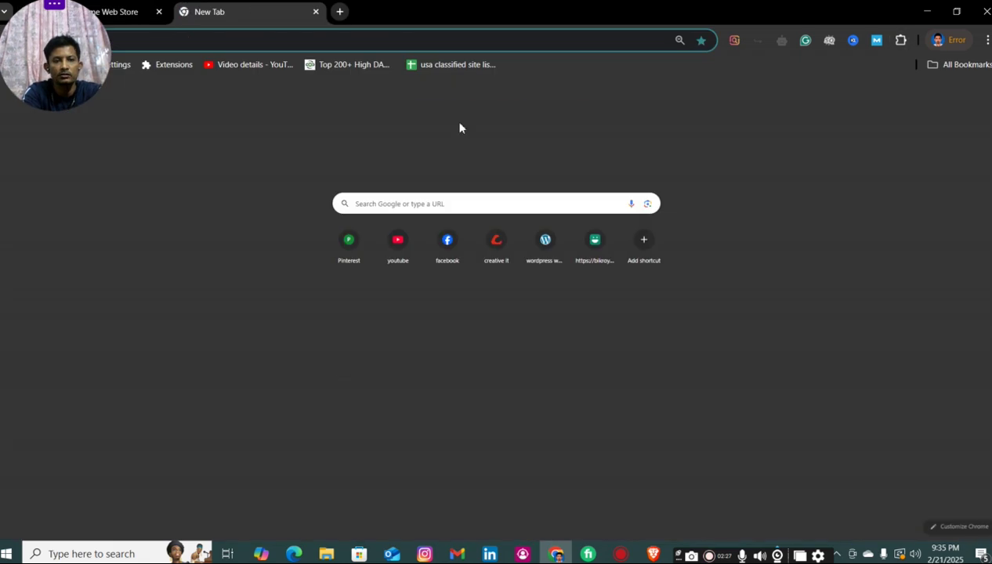
pyautogui.click(405, 204)
pyautogui.write('best baby moisturizer')
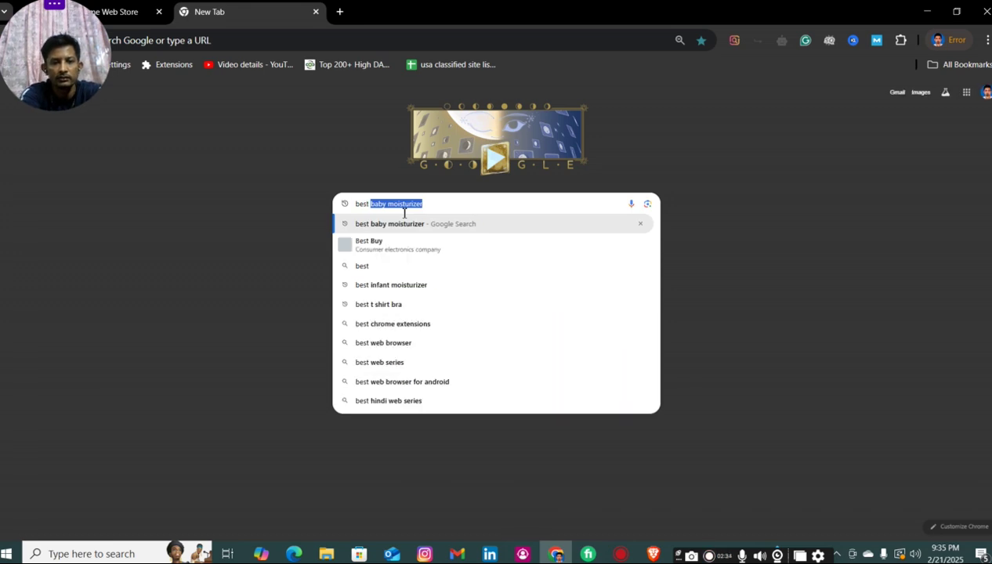
pyautogui.click(406, 227)
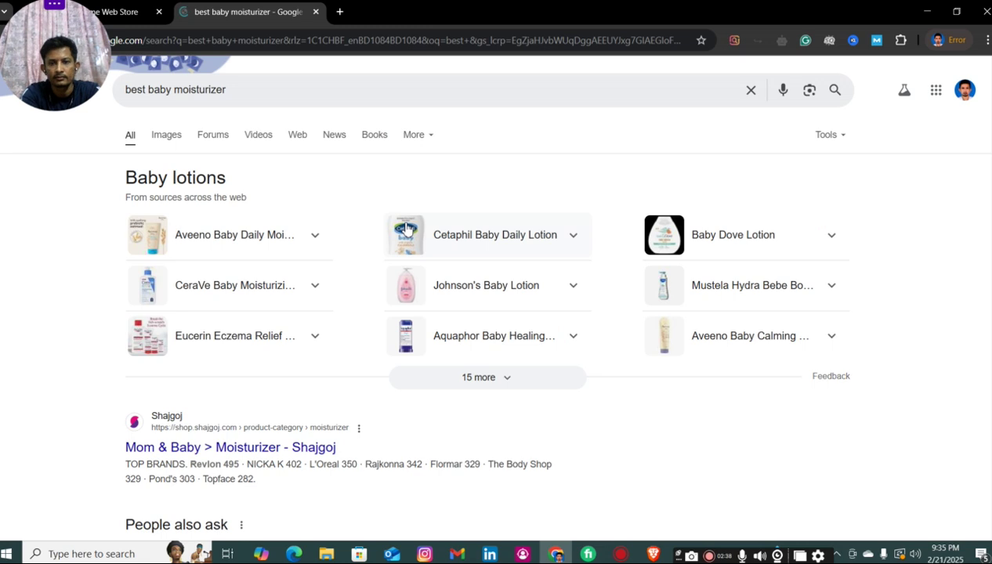
# Activate MozBar on the search results page and look through the results for its metrics.
pyautogui.click(876, 40)
pyautogui.click(876, 43)
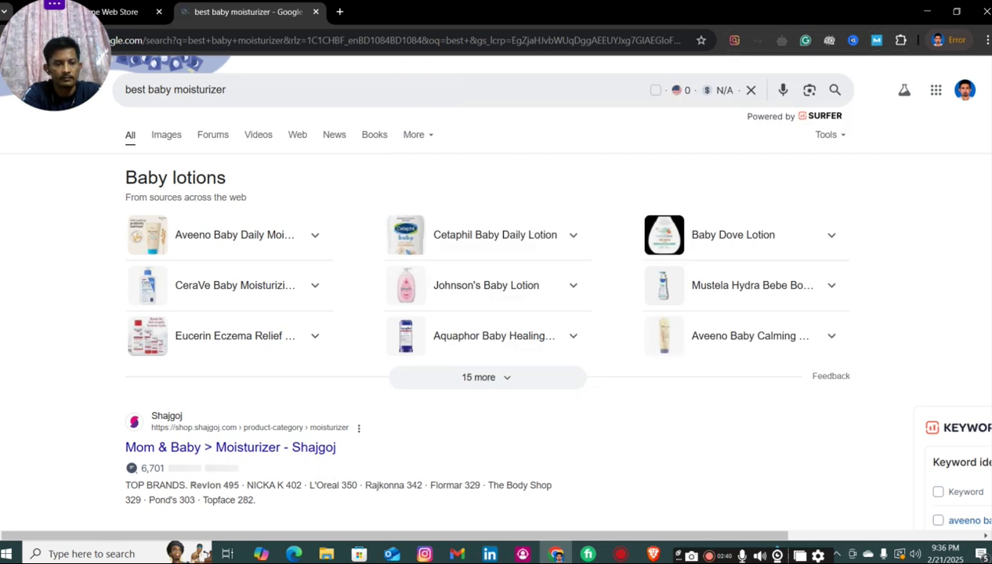
pyautogui.scroll(-10, 486, 313)
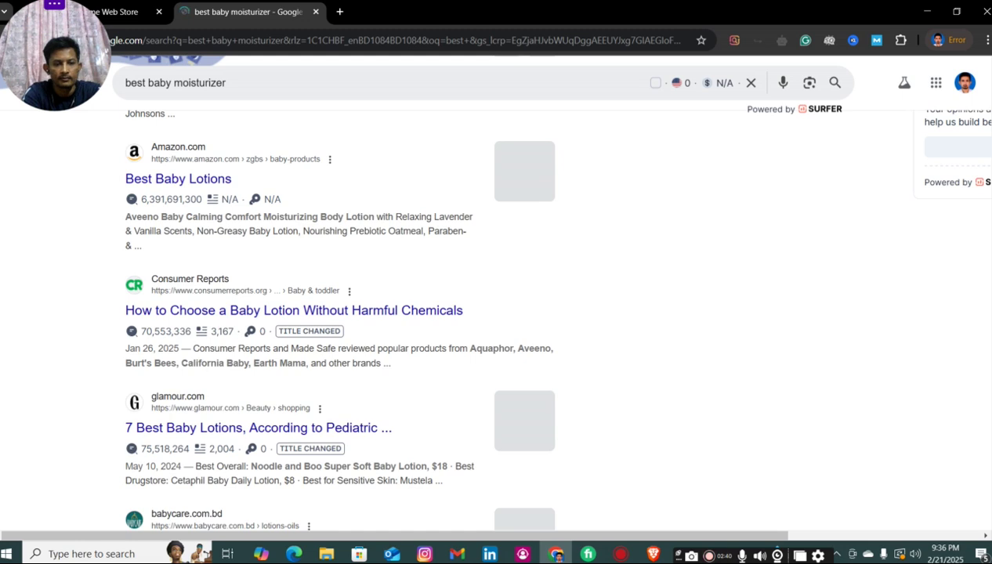
pyautogui.scroll(10, 485, 313)
pyautogui.scroll(1, 486, 314)
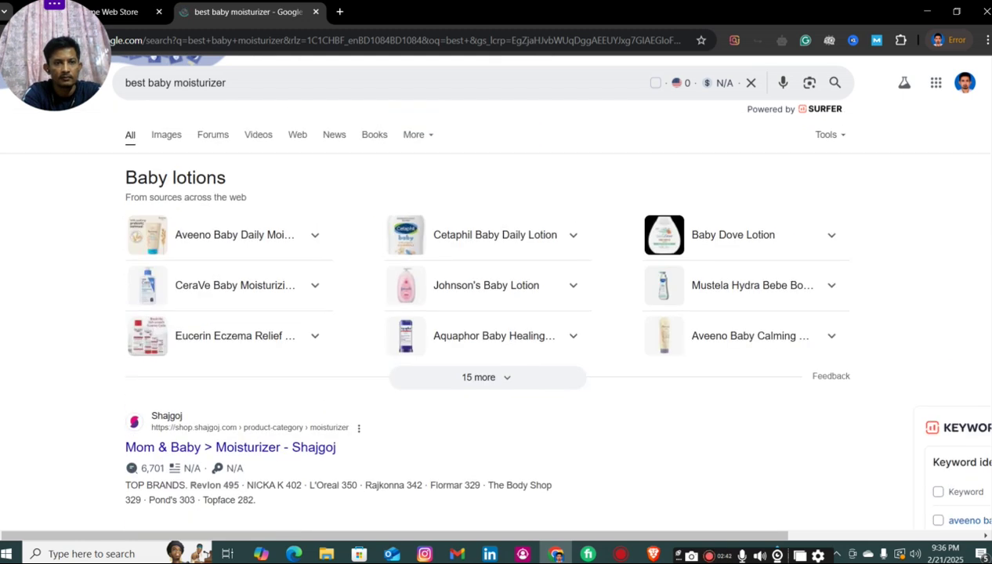
# Open the Moz website in a new tab through a Google search and check its account menu.
pyautogui.click(340, 12)
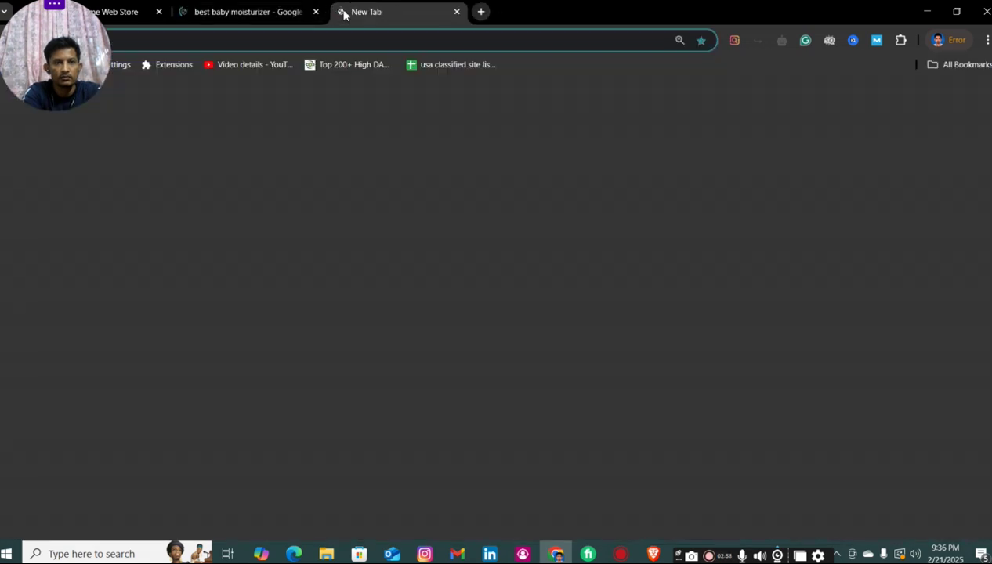
pyautogui.click(422, 210)
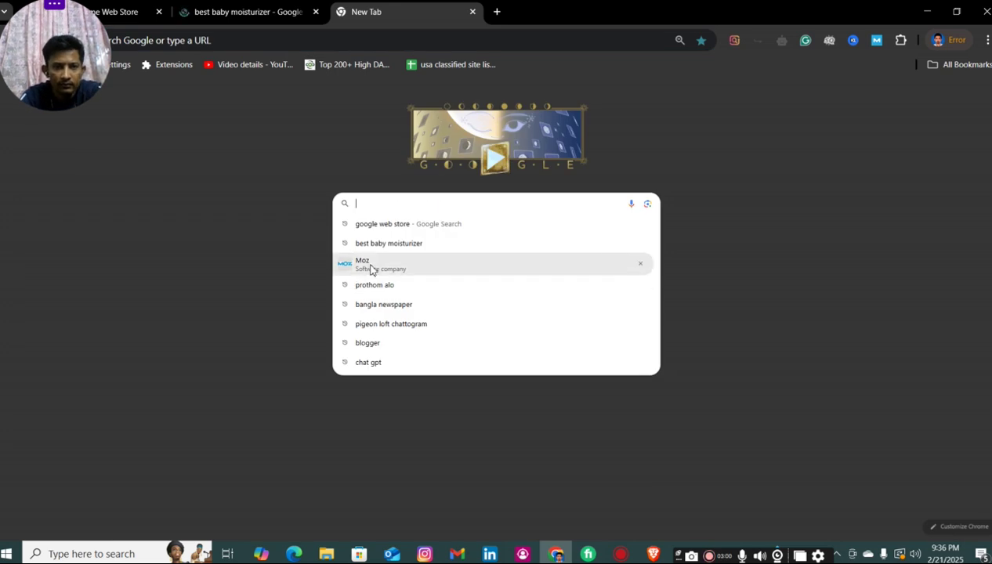
pyautogui.click(371, 270)
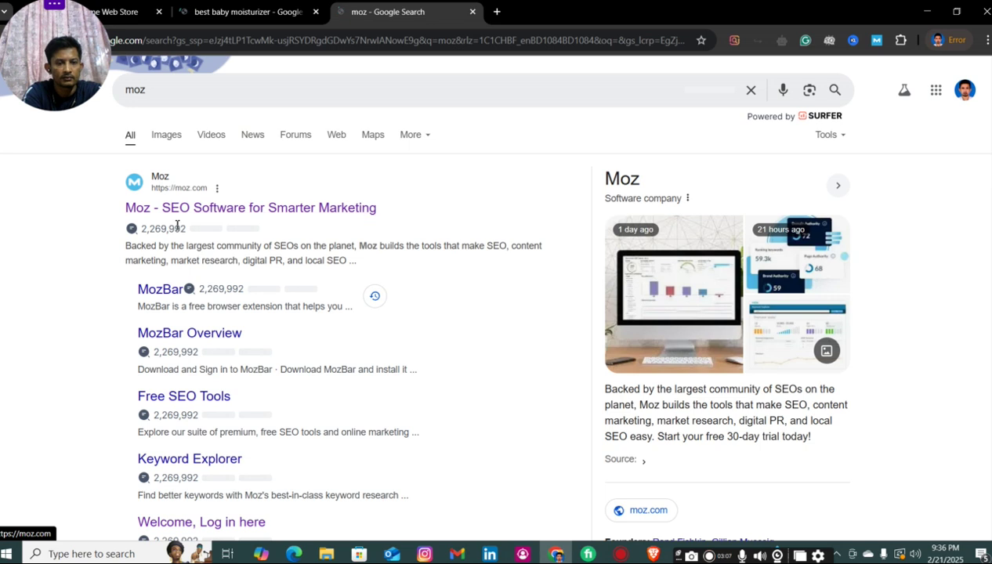
pyautogui.click(172, 197)
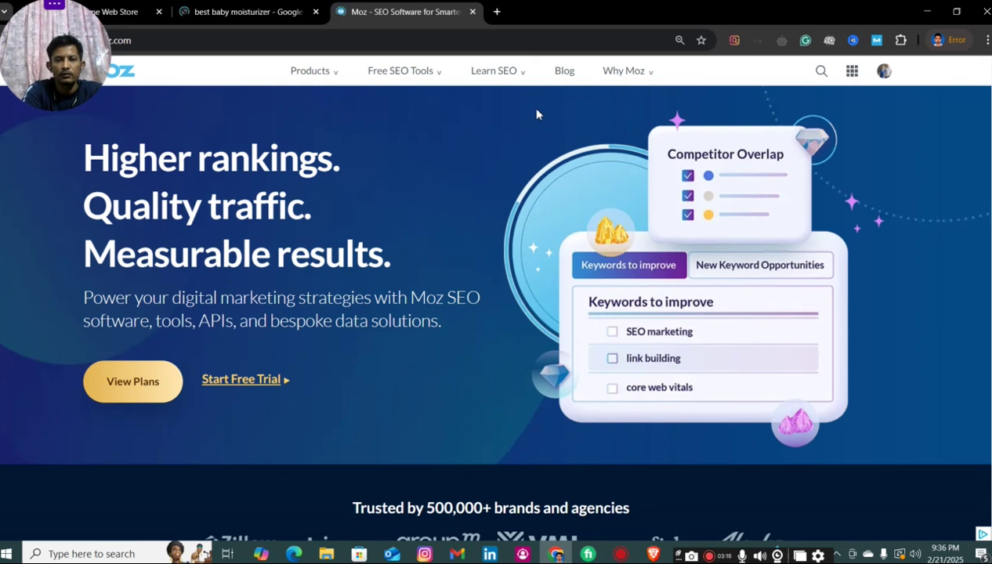
pyautogui.click(885, 72)
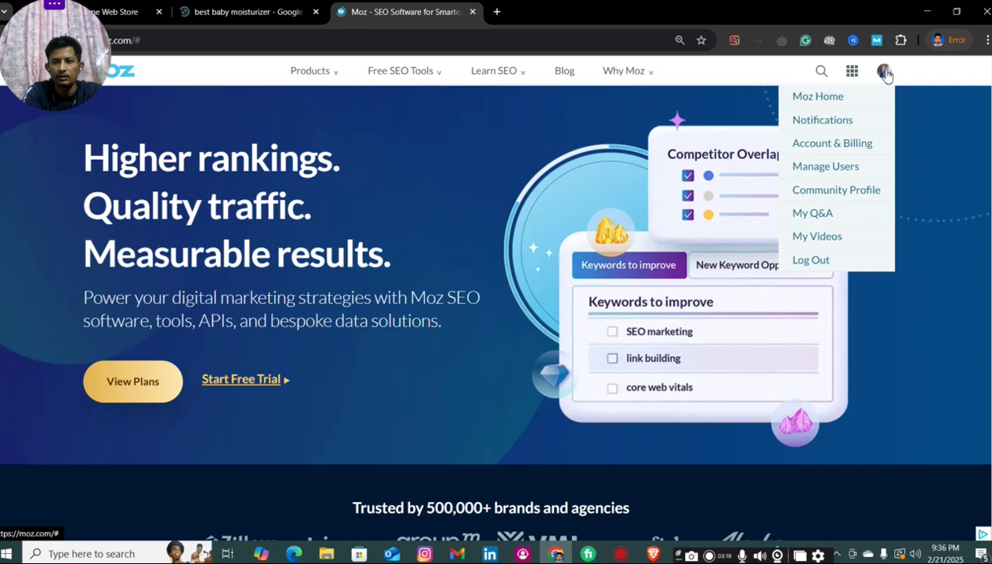
pyautogui.click(417, 138)
# Close the baby moisturizer results tab and search Google for "best t shirt design" in a new tab.
pyautogui.click(272, 13)
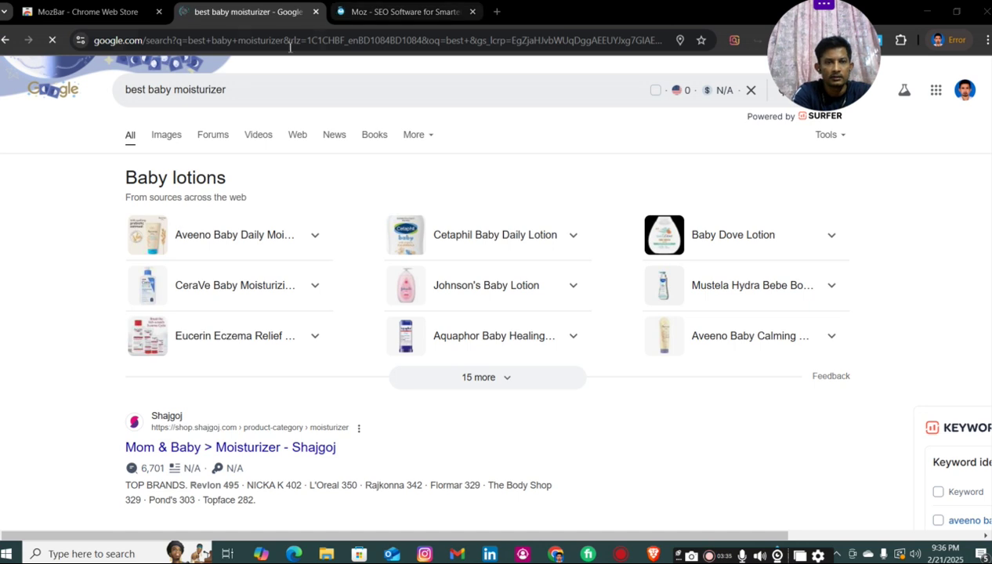
pyautogui.click(316, 12)
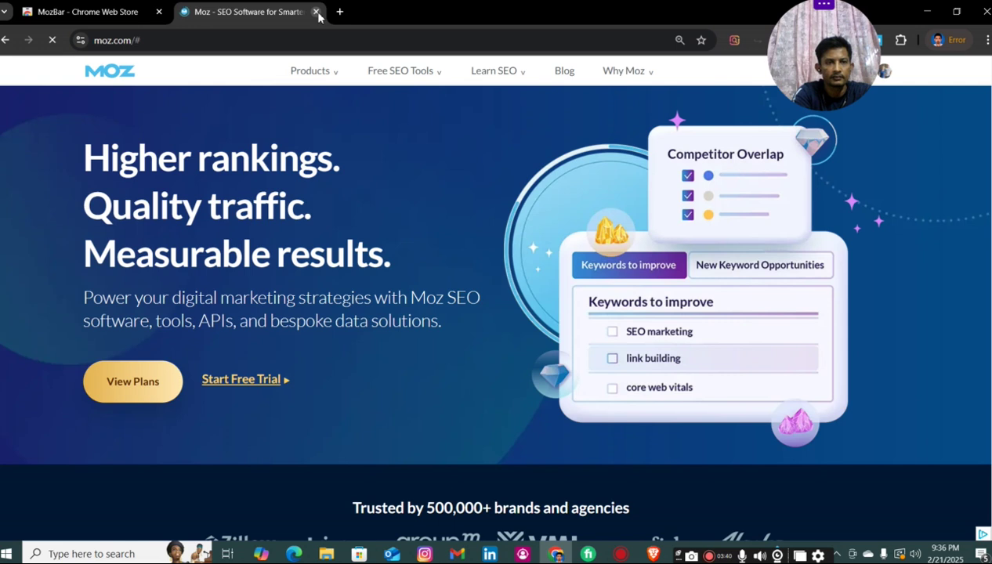
pyautogui.click(341, 12)
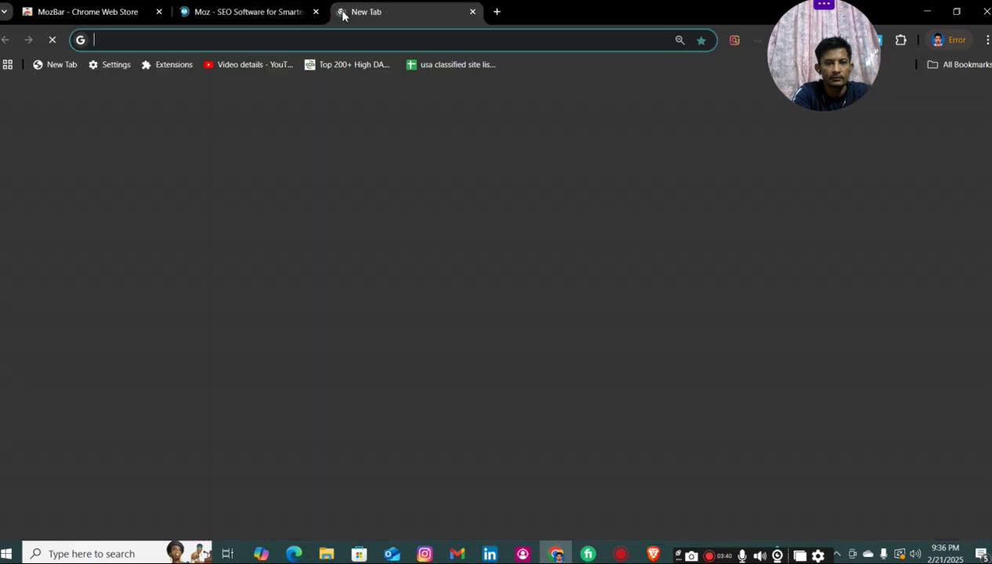
pyautogui.click(392, 205)
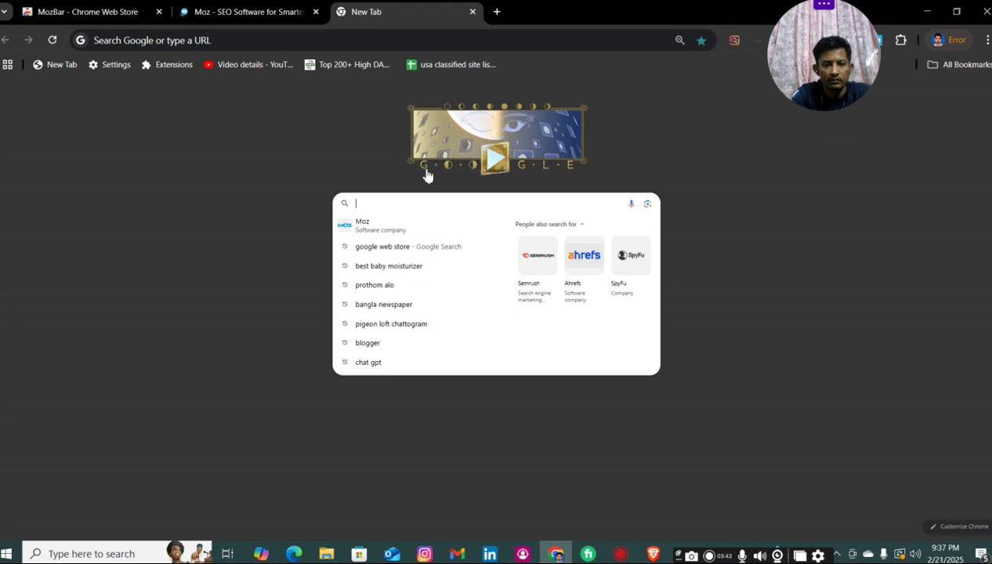
pyautogui.write('e')
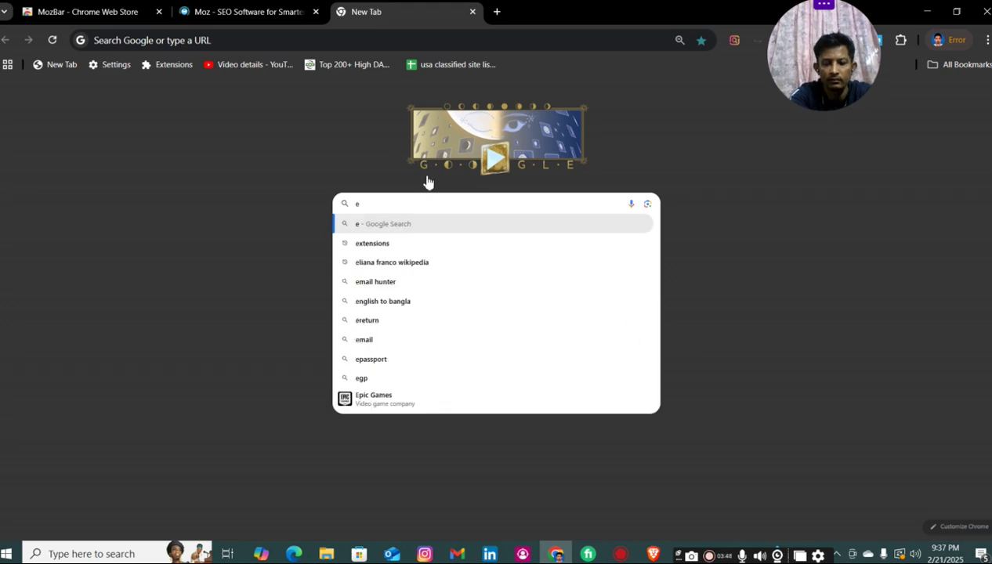
pyautogui.press('Escape')
pyautogui.write('bes')
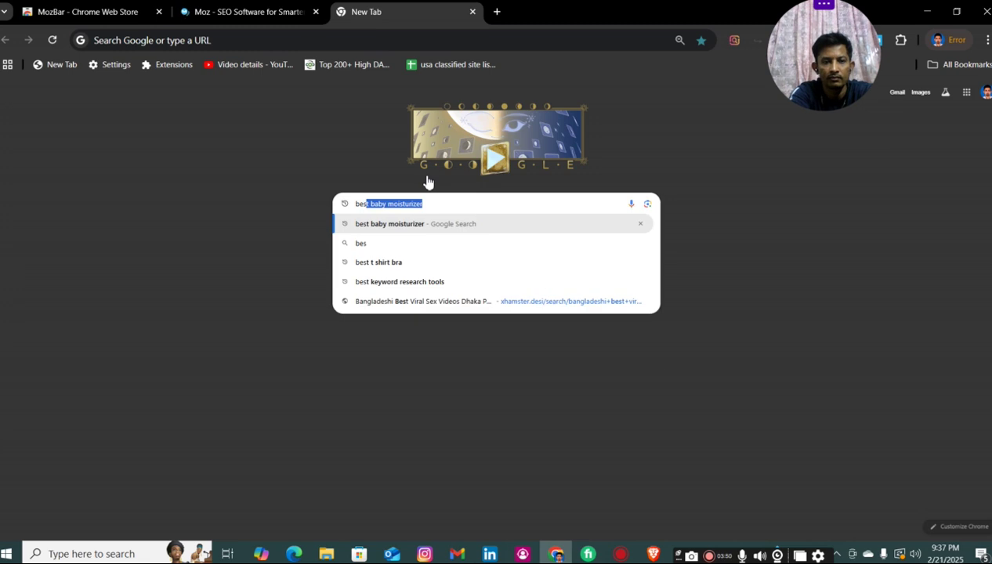
pyautogui.write('t t sh')
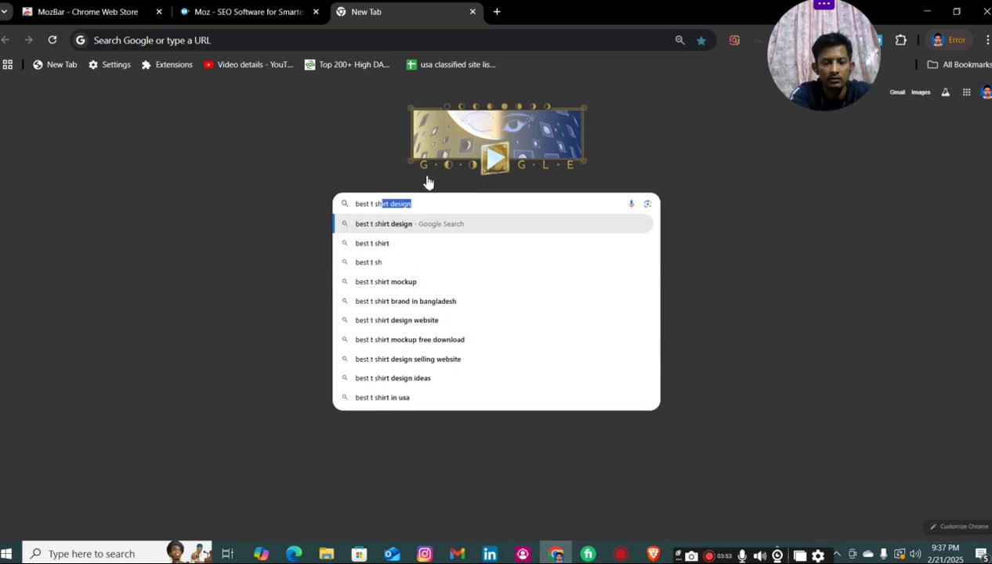
pyautogui.click(421, 224)
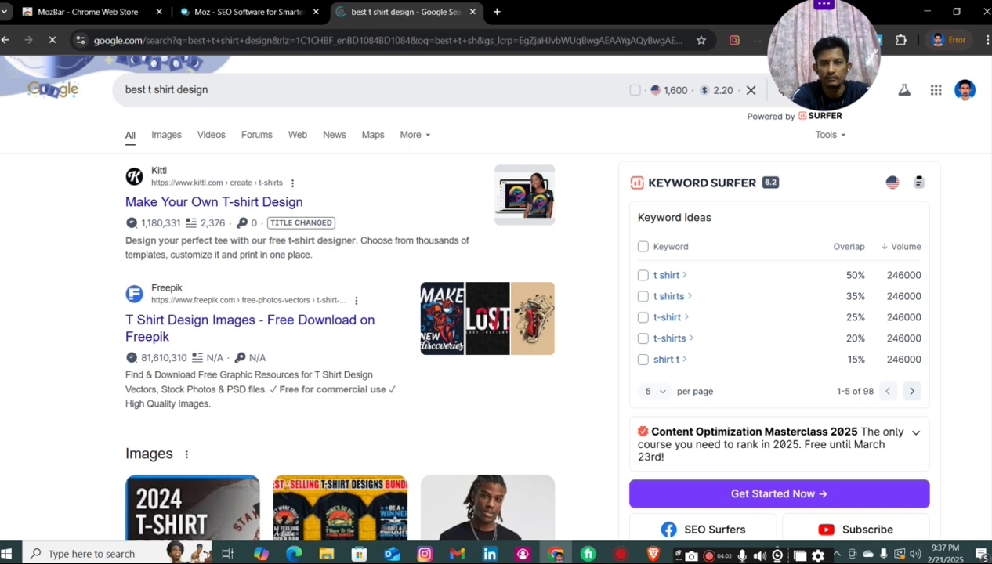
# Look through the t-shirt design search results for MozBar metrics under each listing.
pyautogui.scroll(-10, 496, 313)
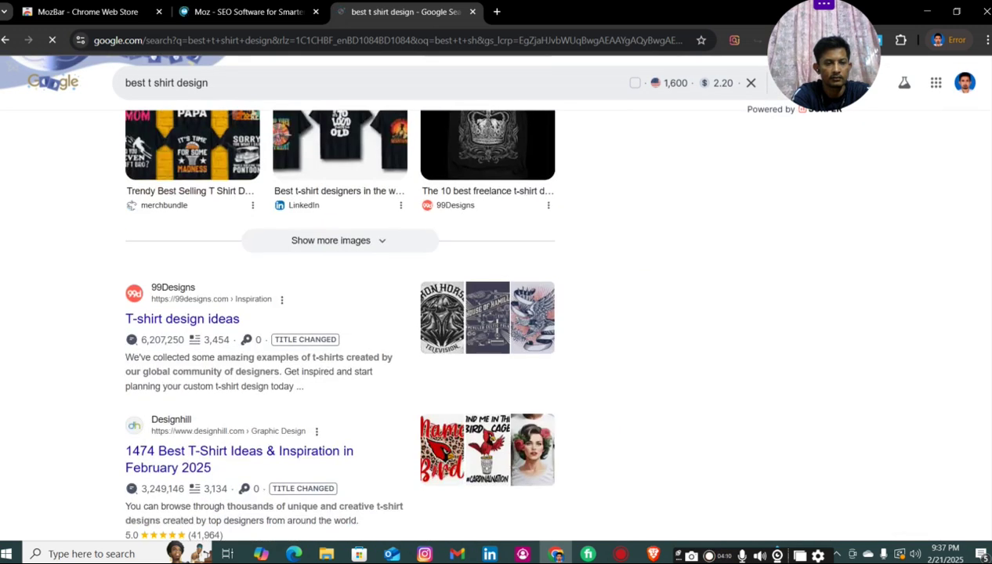
pyautogui.scroll(-5, 496, 313)
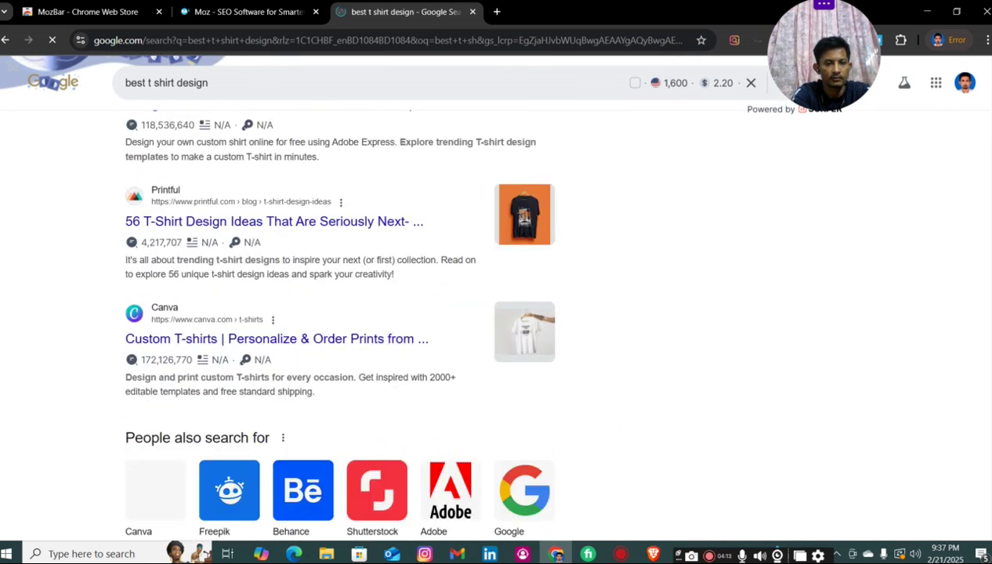
pyautogui.scroll(-6, 978, 387)
pyautogui.scroll(15, 973, 297)
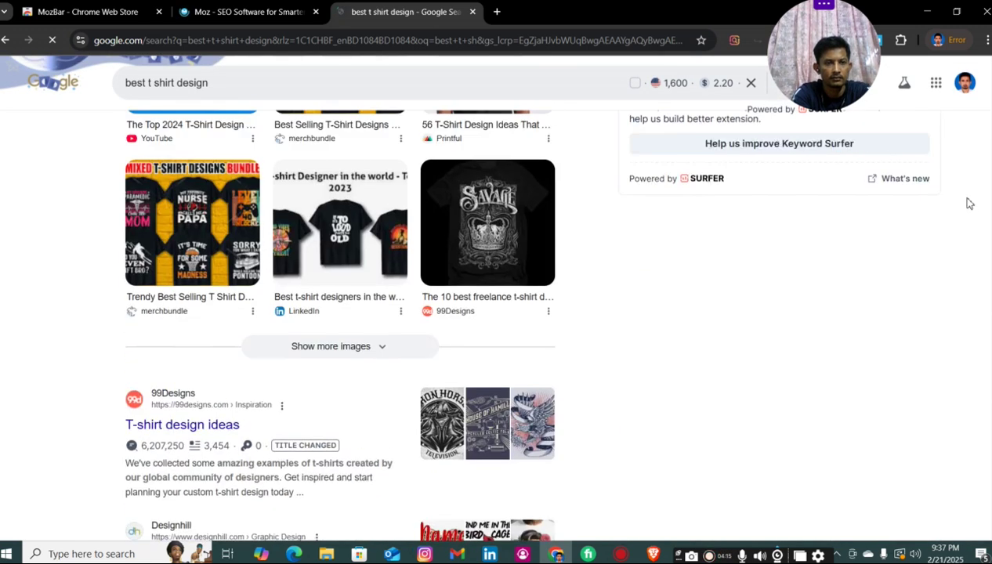
pyautogui.scroll(5, 969, 204)
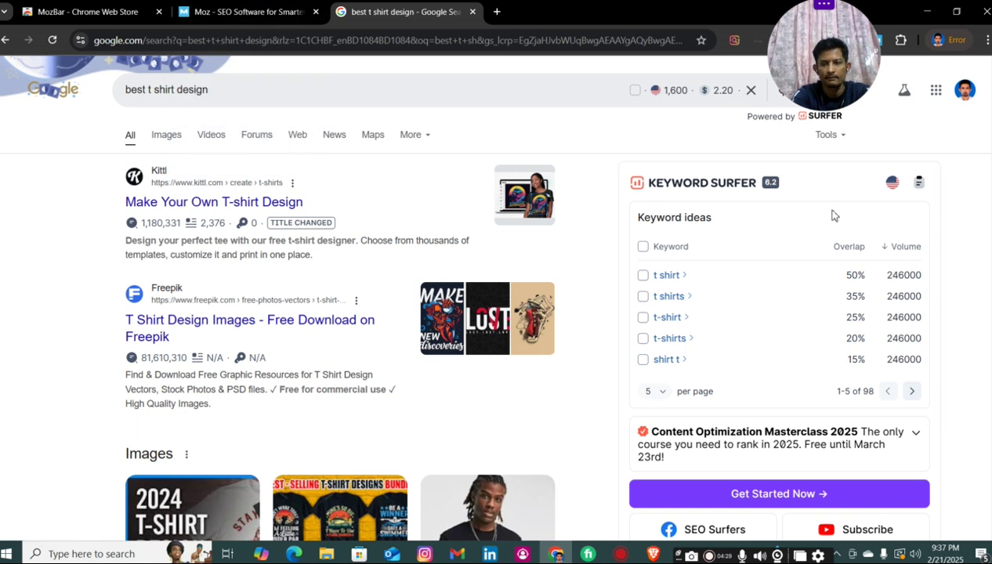
pyautogui.scroll(-10, 337, 313)
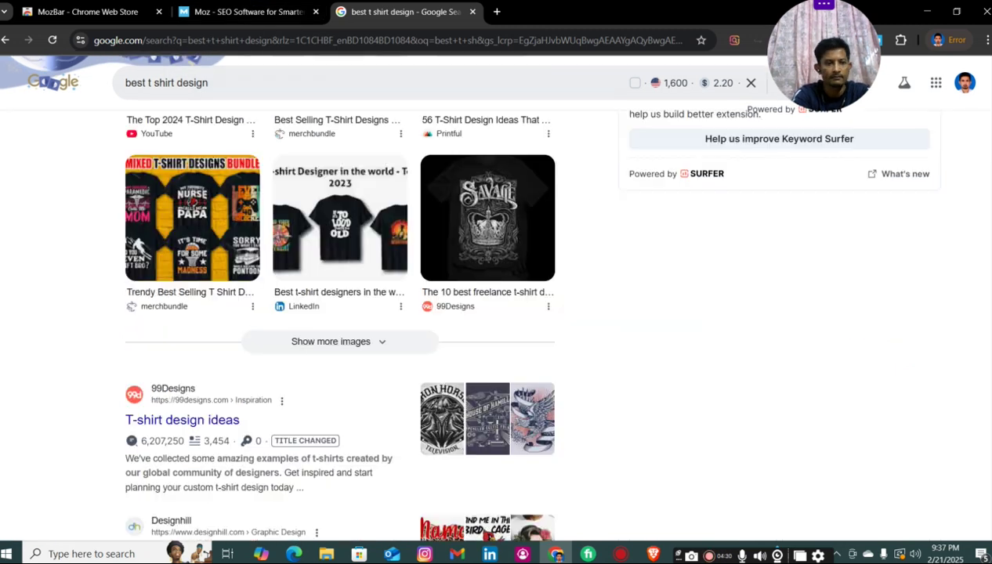
pyautogui.scroll(8, 337, 313)
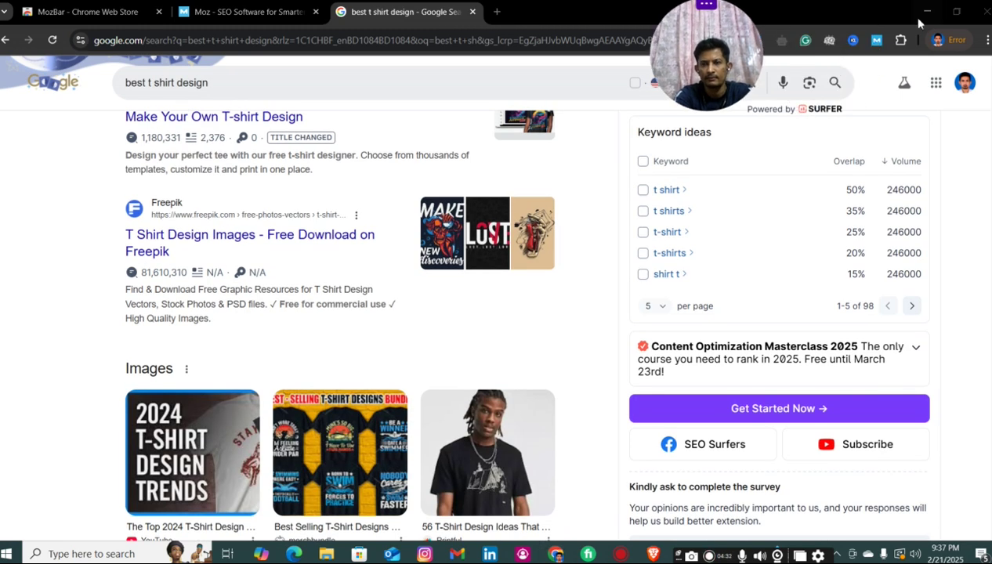
# Activate MozBar on the t-shirt results page, dismiss its welcome window, and examine the Domain Authority and Page Authority of the listings.
pyautogui.click(877, 40)
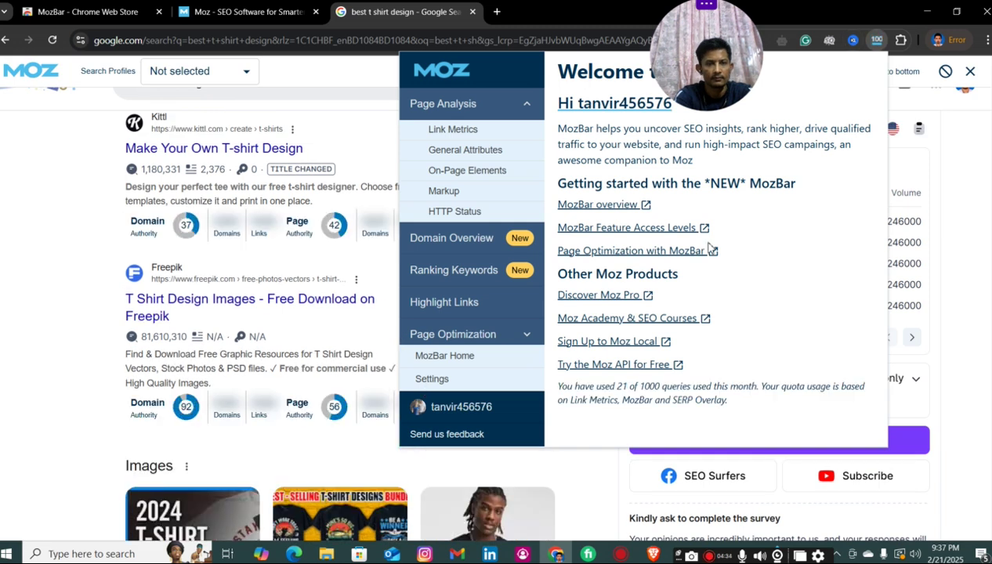
pyautogui.click(76, 166)
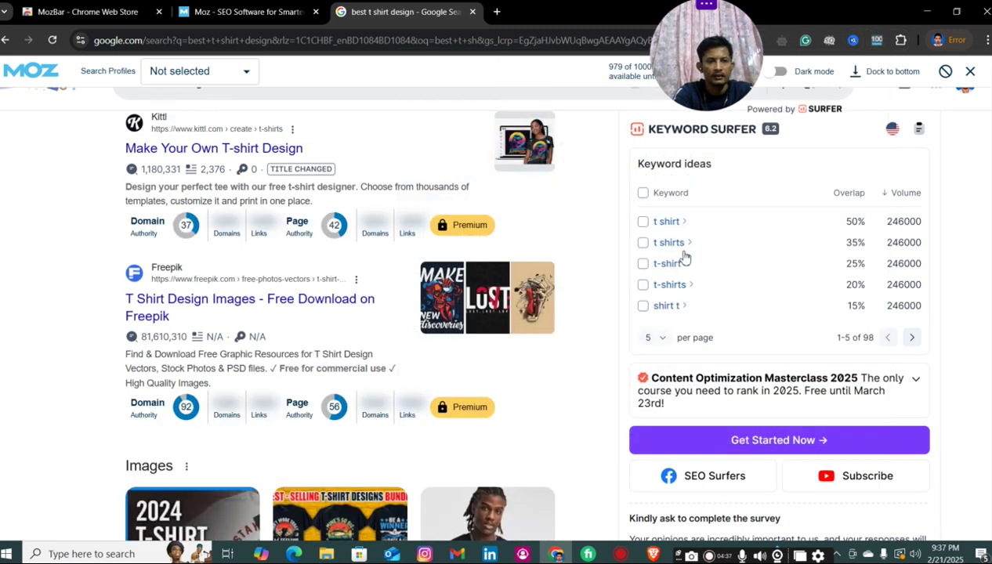
pyautogui.scroll(-2, 501, 313)
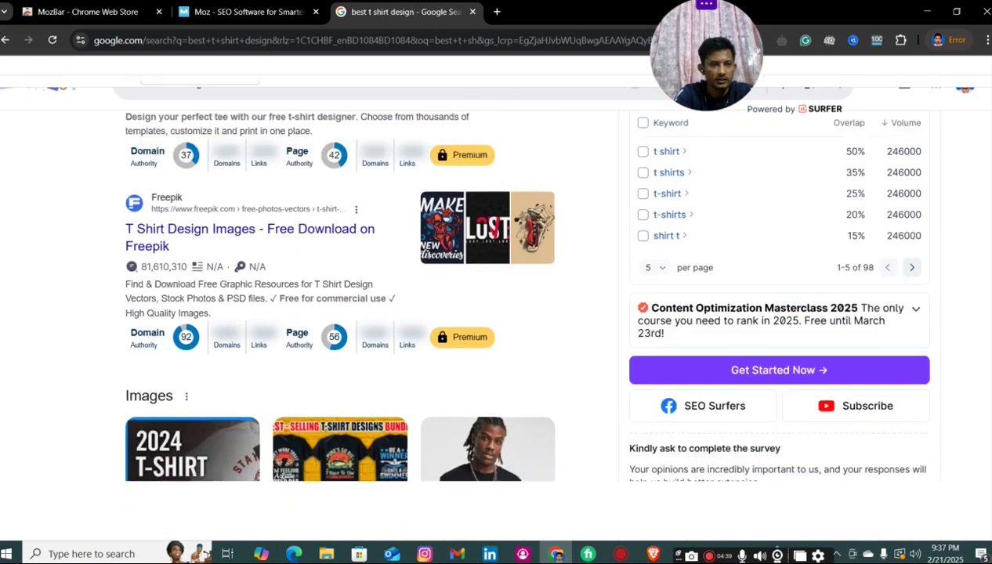
pyautogui.scroll(3, 502, 314)
pyautogui.scroll(-2, 489, 313)
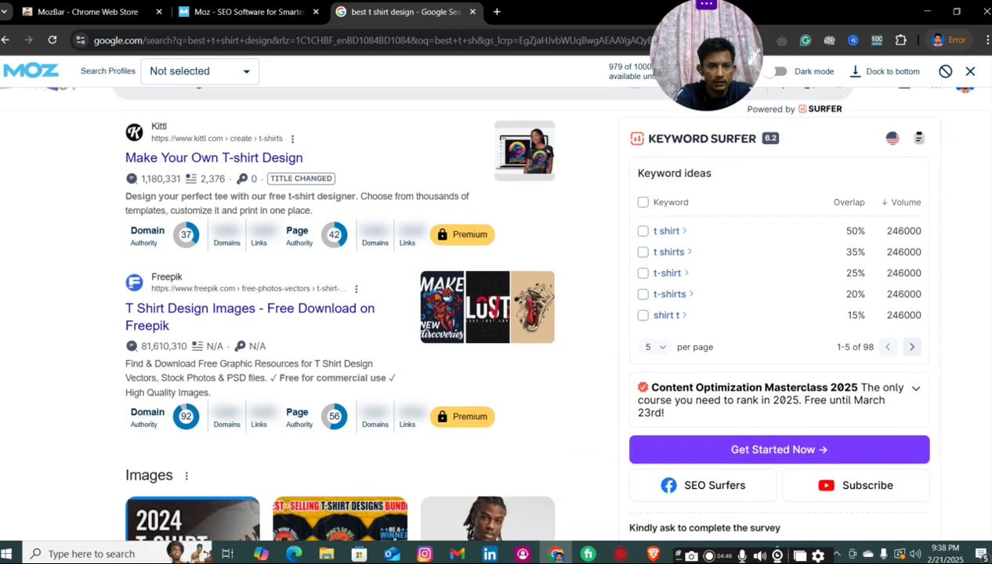
pyautogui.scroll(2, 489, 313)
pyautogui.scroll(-2, 489, 313)
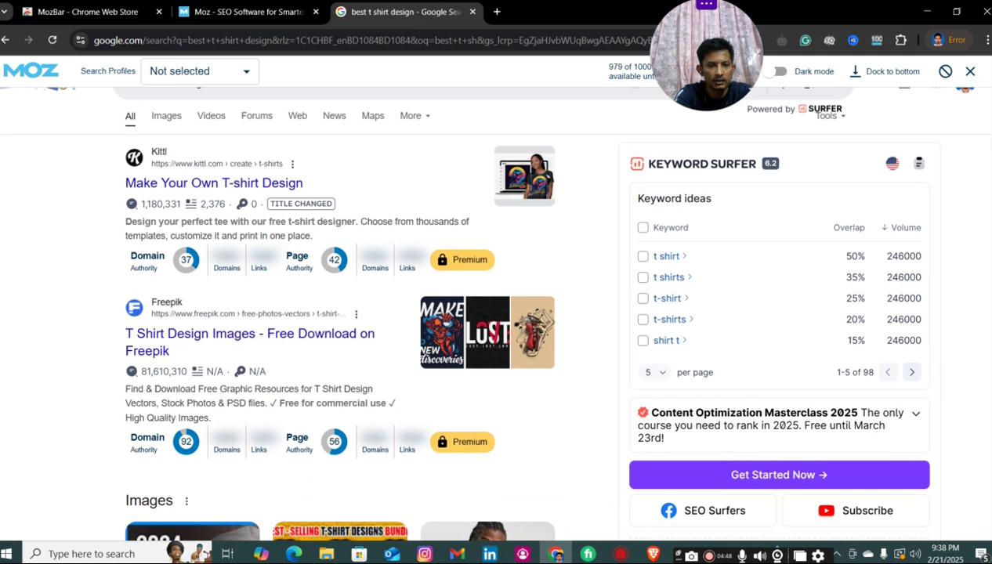
pyautogui.scroll(2, 489, 313)
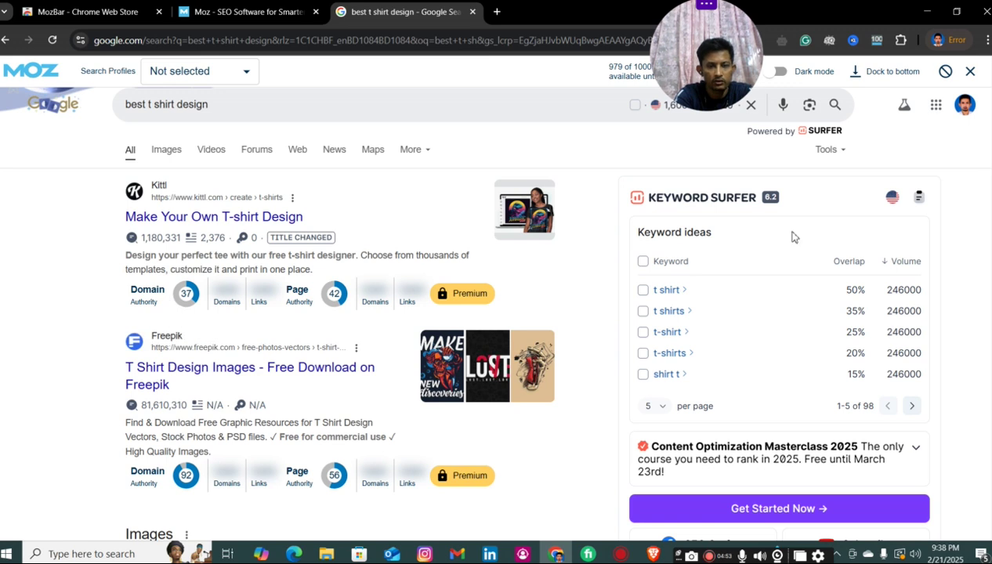
pyautogui.scroll(-3, 261, 285)
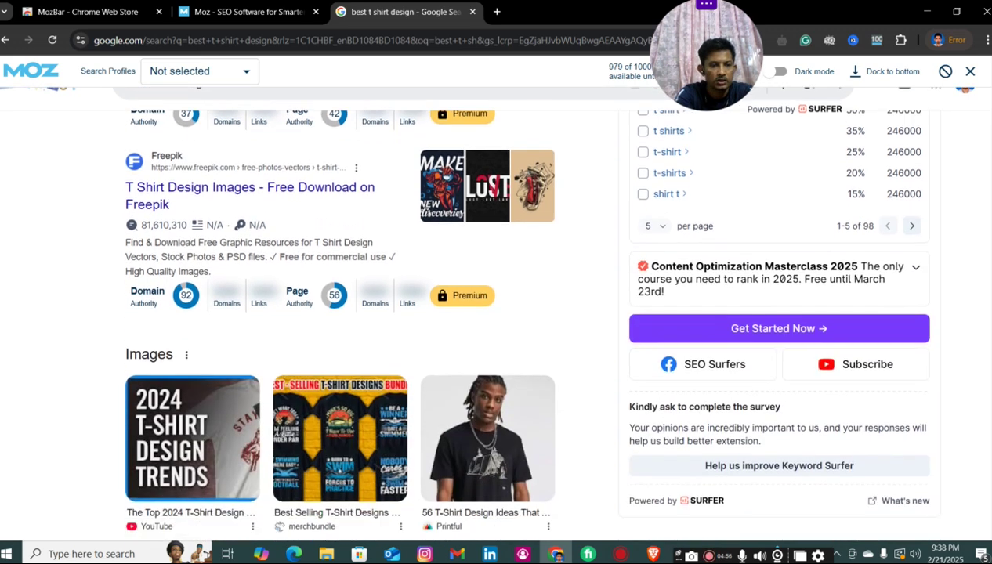